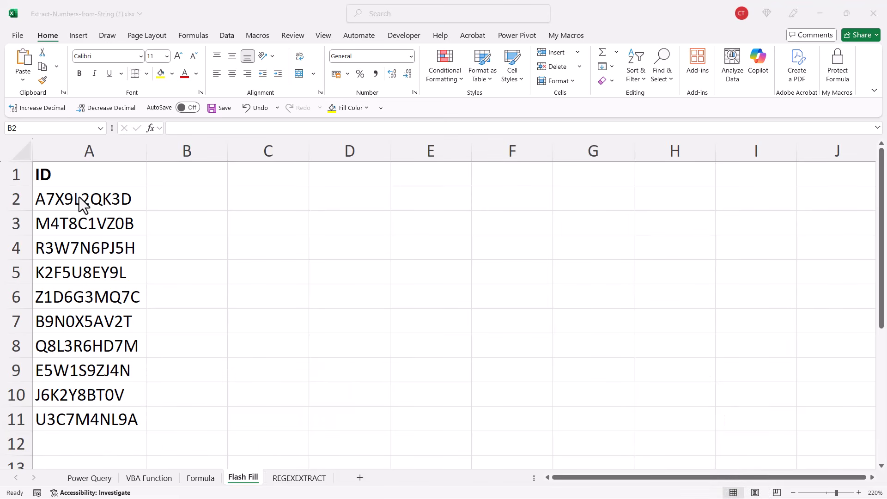
Enter 7923 in B2 as the digits of the first ID, and Flash Fill the remaining IDs in column B.
left_click(170, 199)
left_click(179, 200)
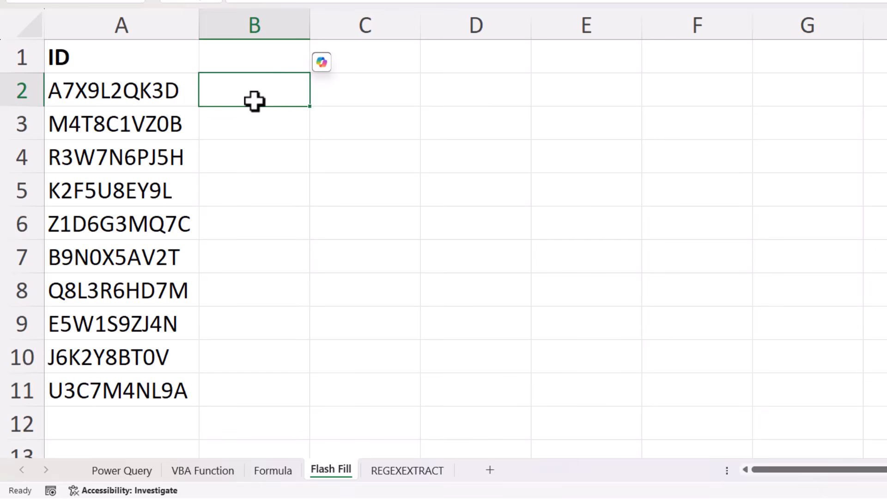
type("7")
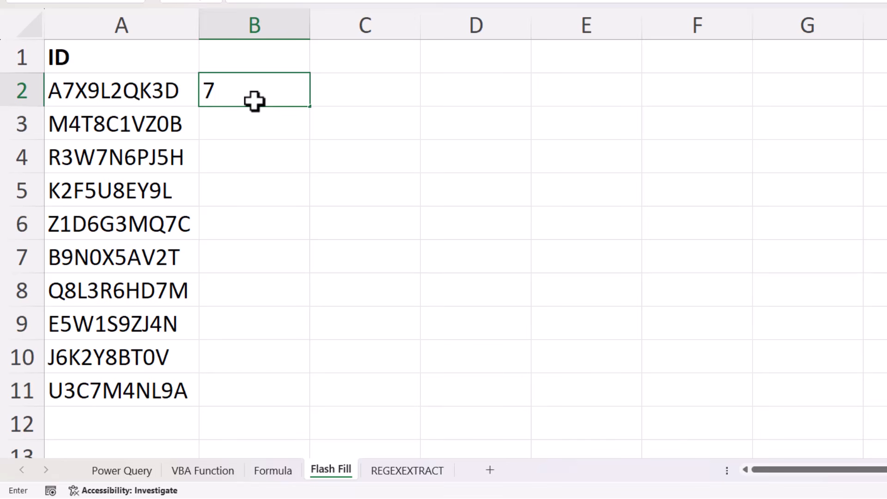
type("923")
key("ctrl+Return")
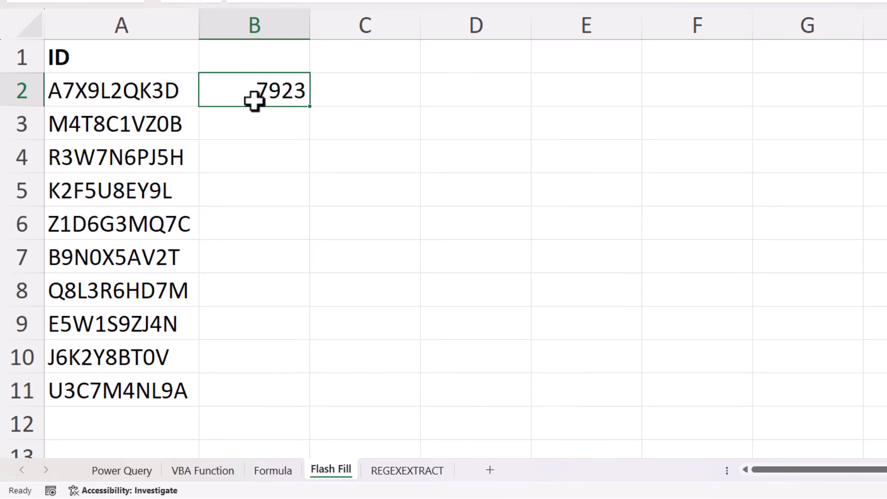
key("ctrl+e")
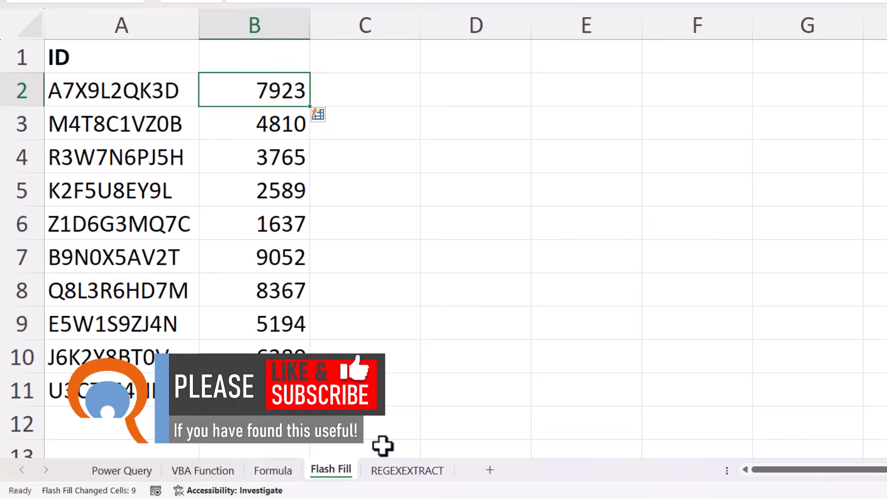
On the REGEXEXTRACT sheet, start a REGEXEXTRACT formula in D2 with B2 as the text and "\d+" as the pattern.
left_click(390, 476)
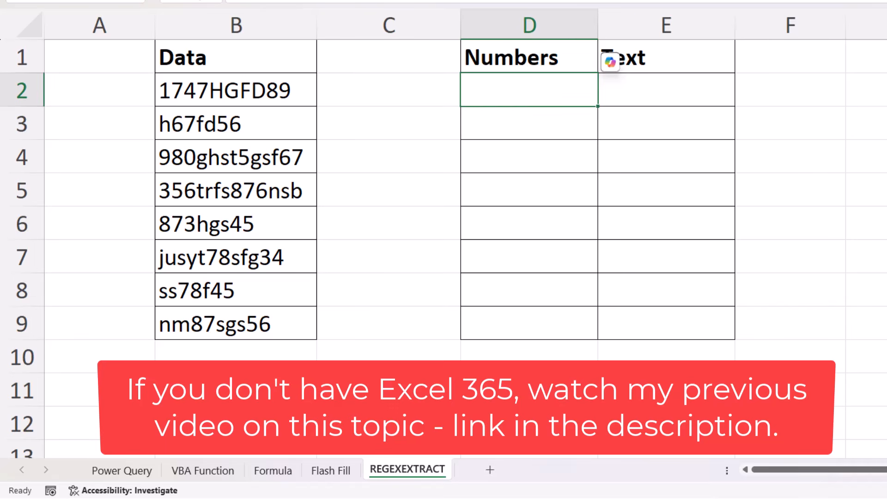
type("=re")
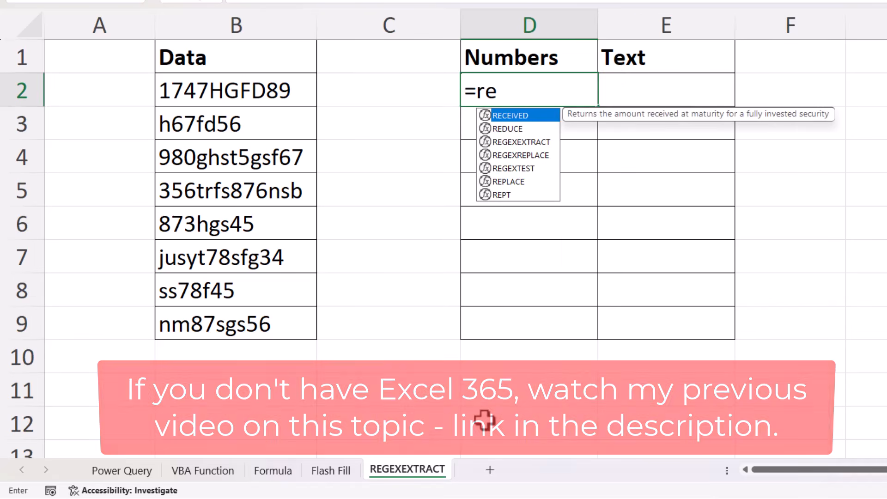
double_click(517, 142)
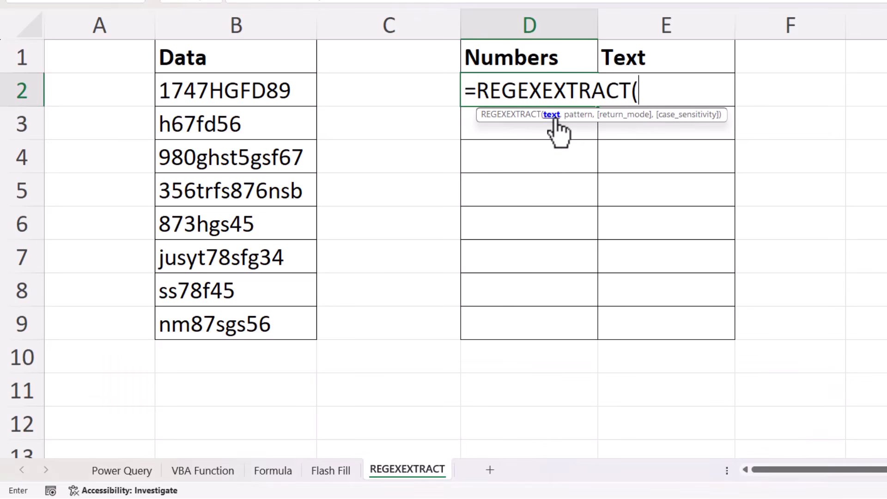
left_click(244, 90)
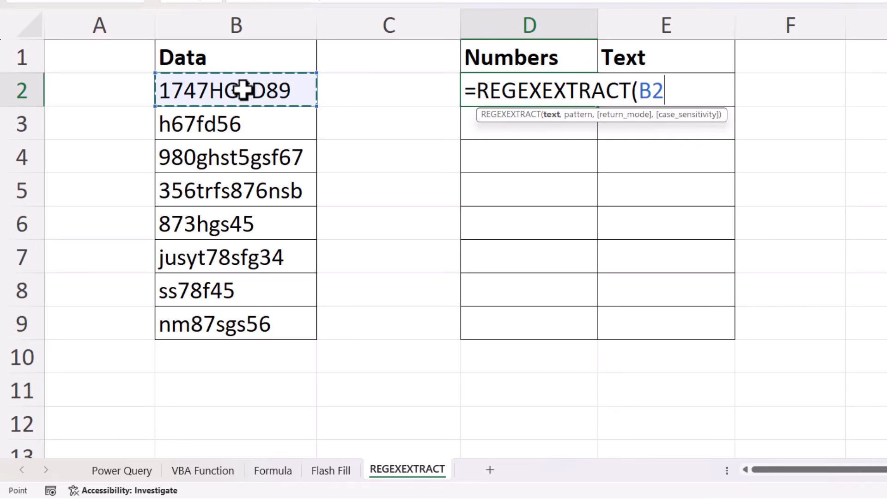
type(",")
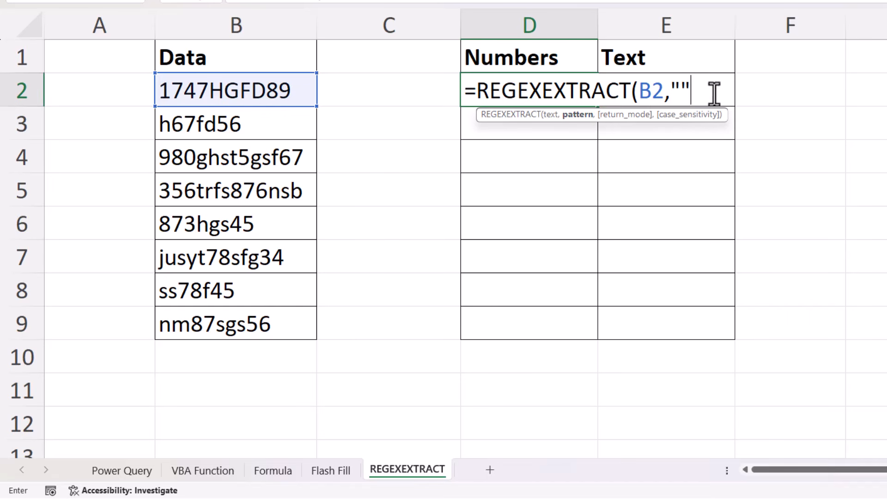
left_click(682, 87)
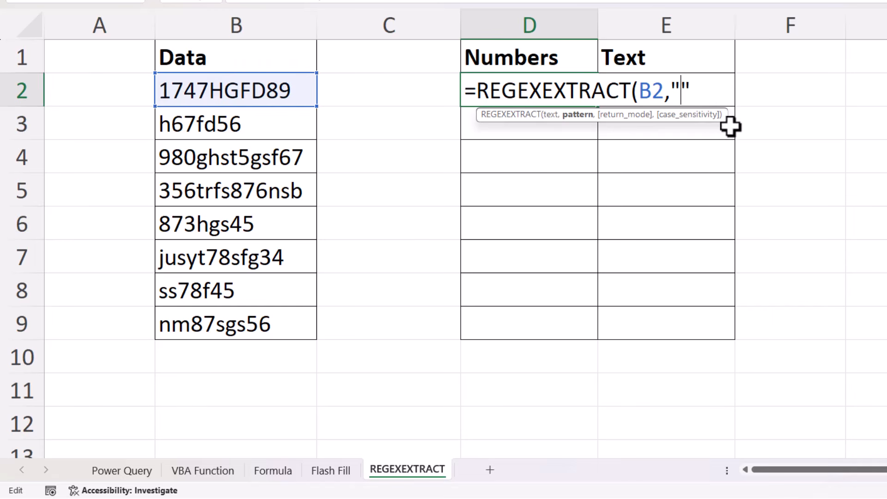
type("\\")
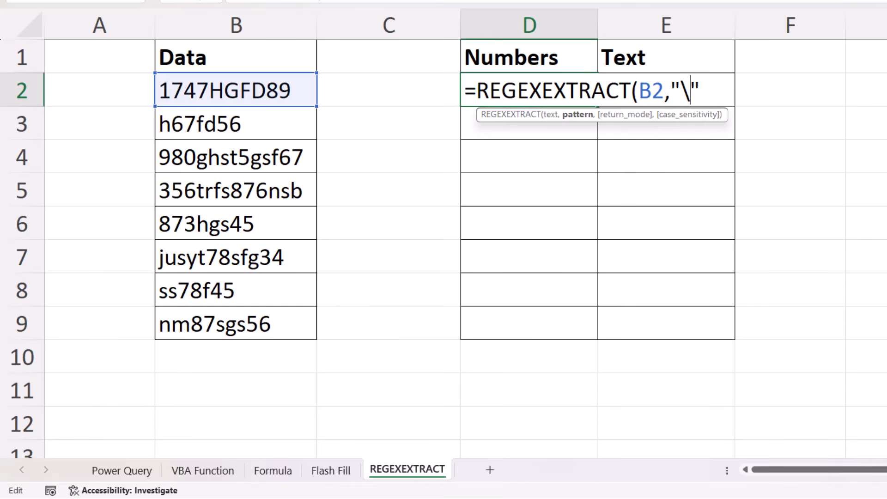
type("d+\"")
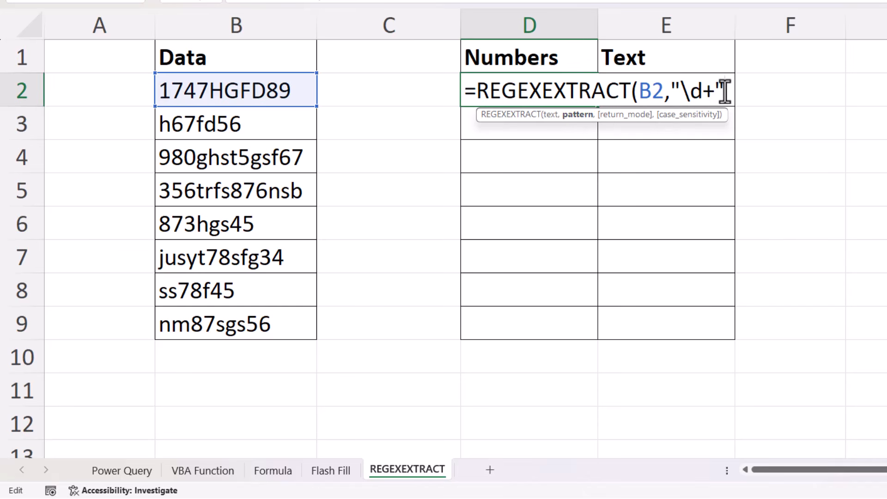
type(",")
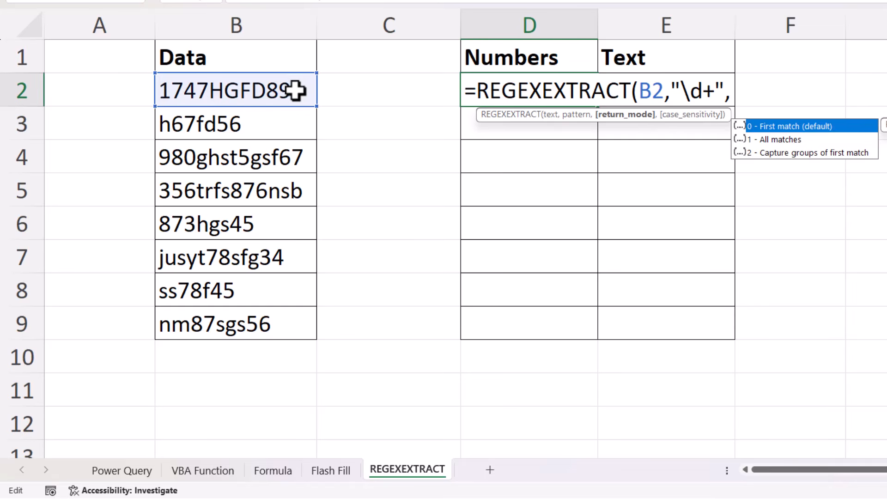
Set the return mode of the D2 formula to 1 - All matches, and enter the completed REGEXEXTRACT formula.
left_click(783, 142)
double_click(782, 141)
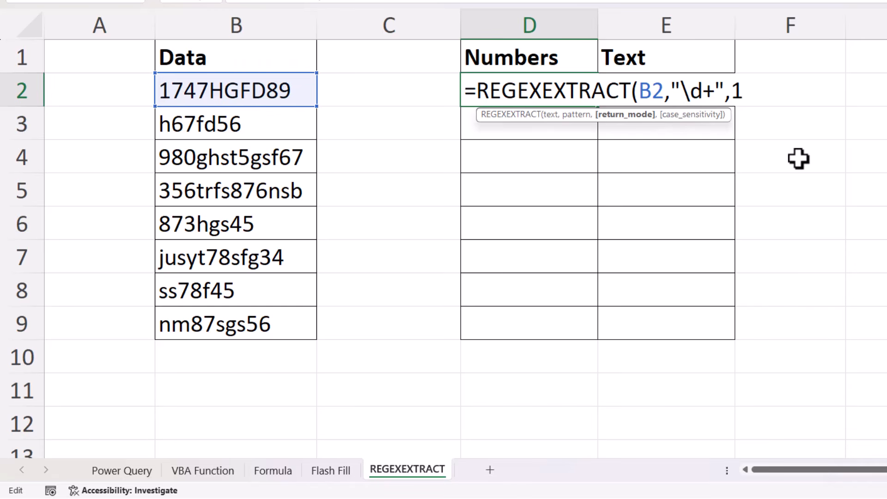
type(")")
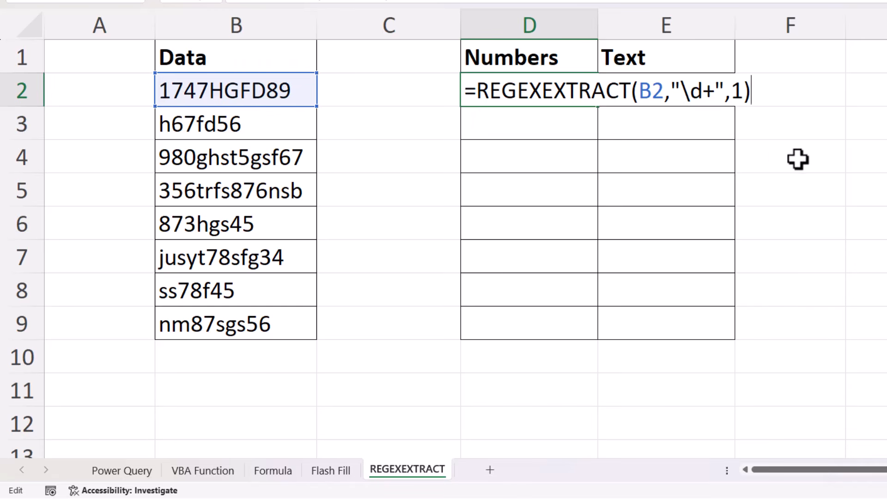
key("Return")
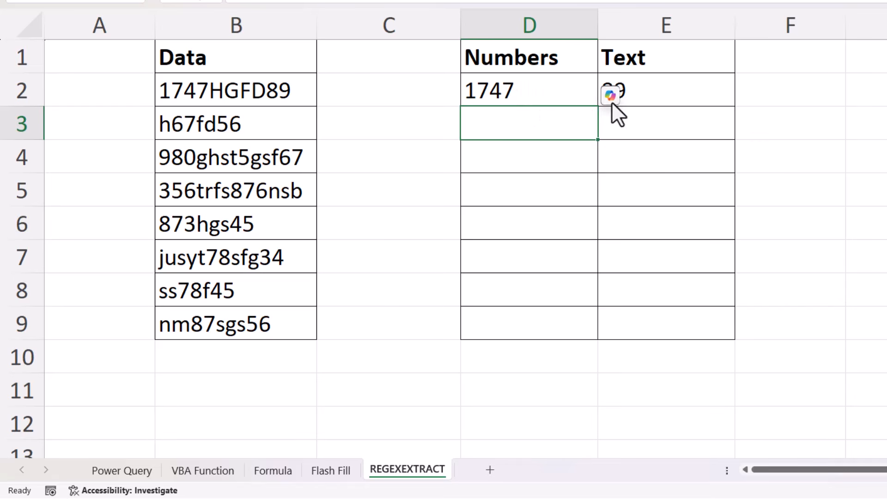
Wrap the REGEXEXTRACT formula in D2 in a TEXTJOIN function that uses a space, " ", as the delimiter.
key("Up")
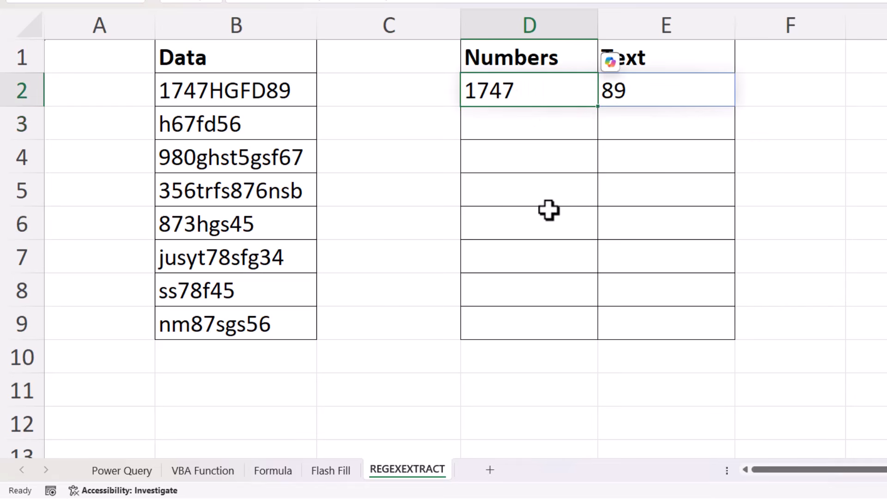
double_click(539, 90)
left_click(478, 91)
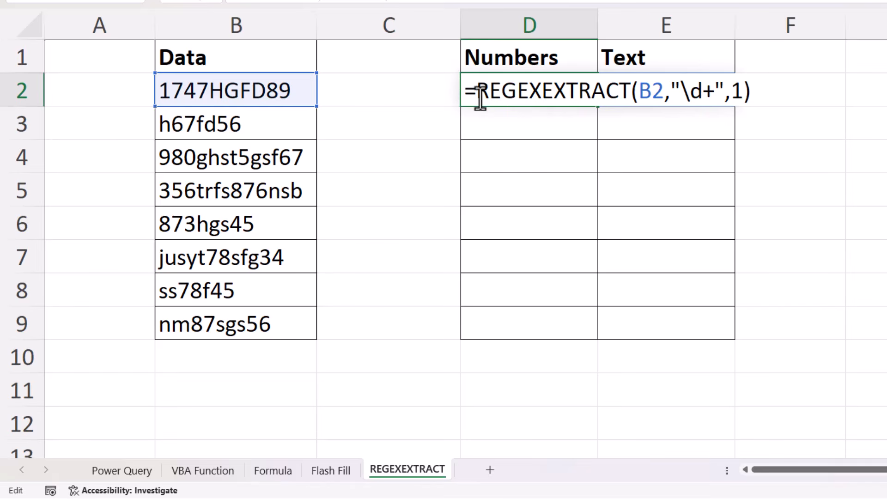
type("TEXTJOIN(")
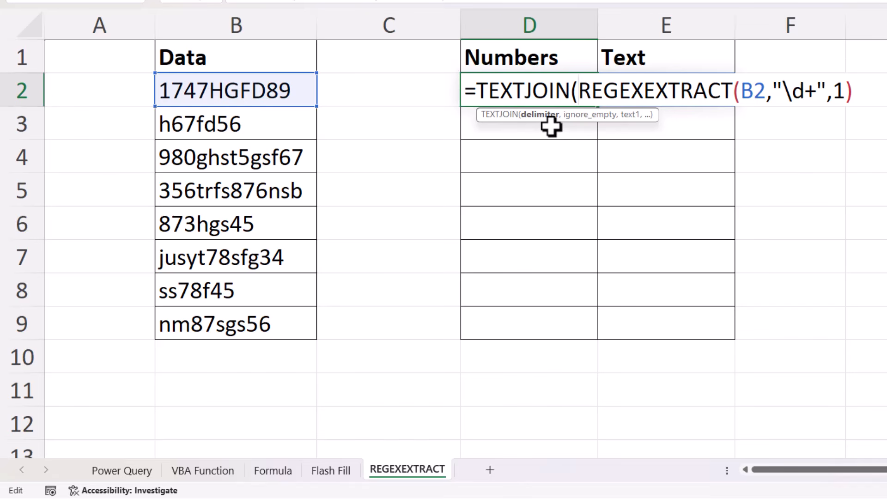
type("\"\"")
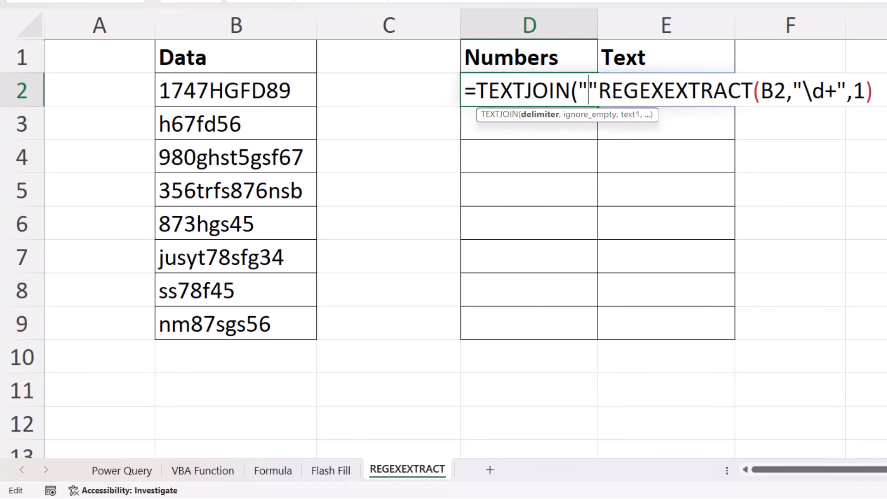
type("-")
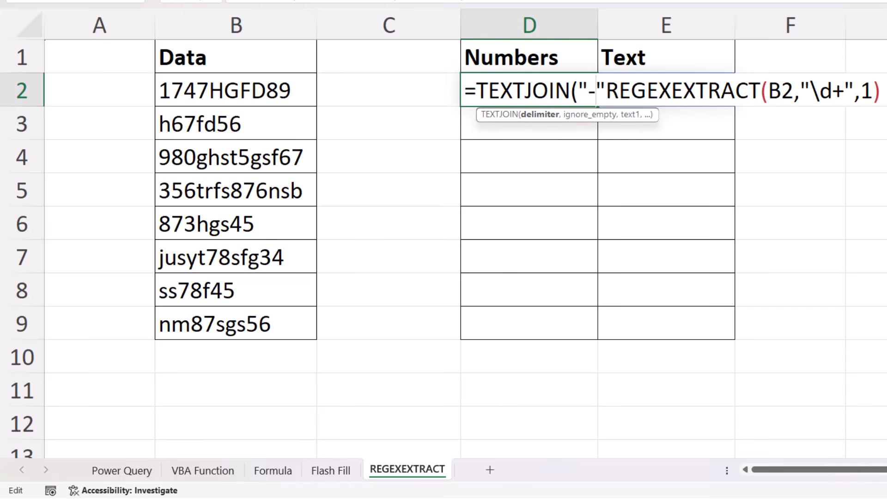
key("BackSpace")
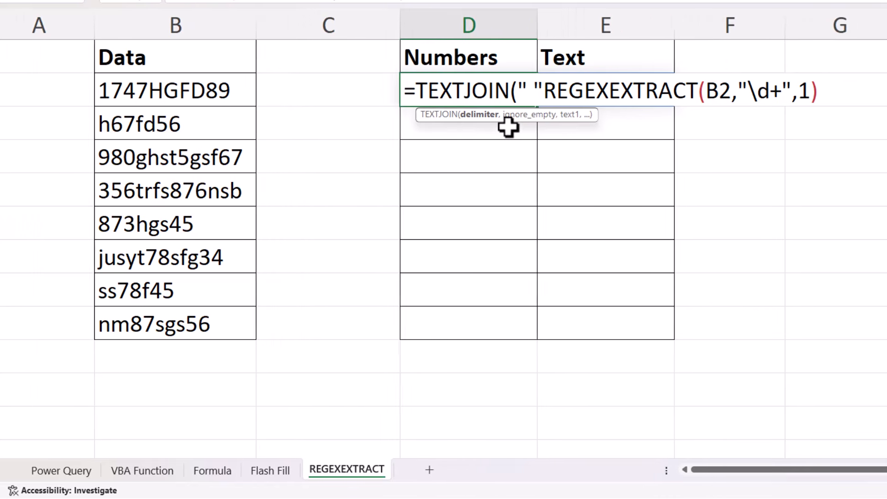
Complete the TEXTJOIN formula in D2 with the ignore_empty argument left blank, and fill it down to D9.
type(",")
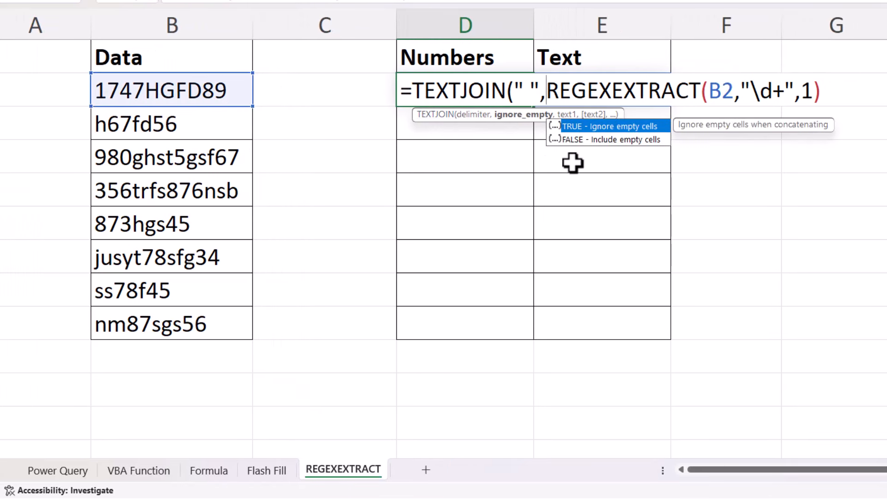
type(",")
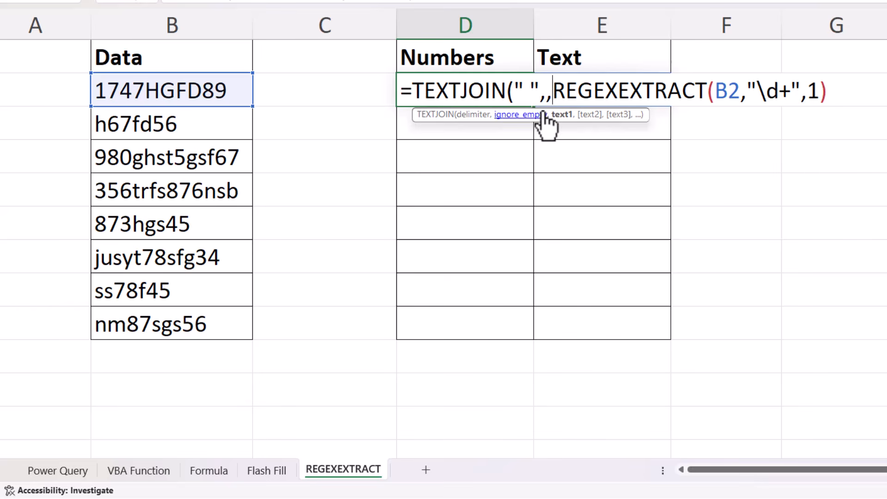
left_click(848, 92)
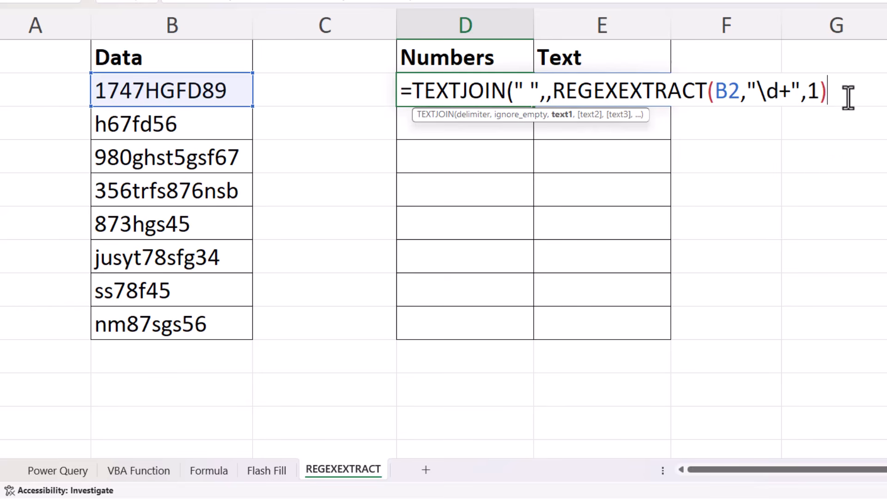
type(")")
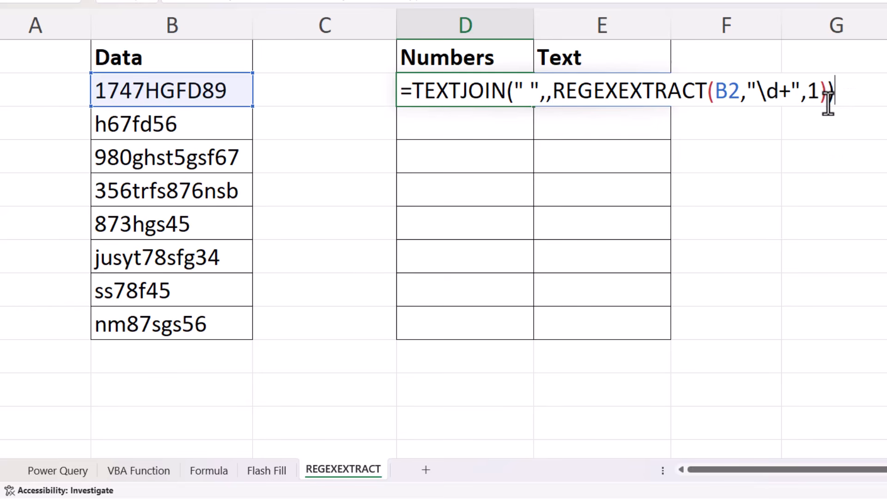
key("Return")
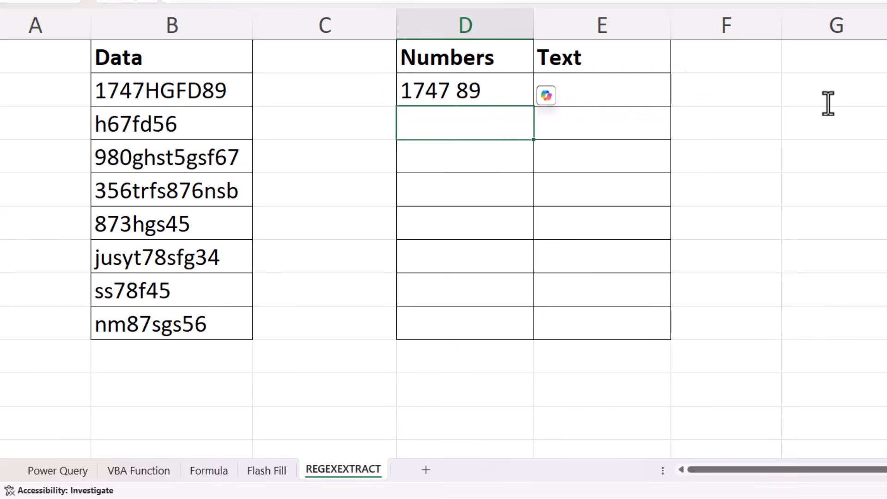
left_click(522, 99)
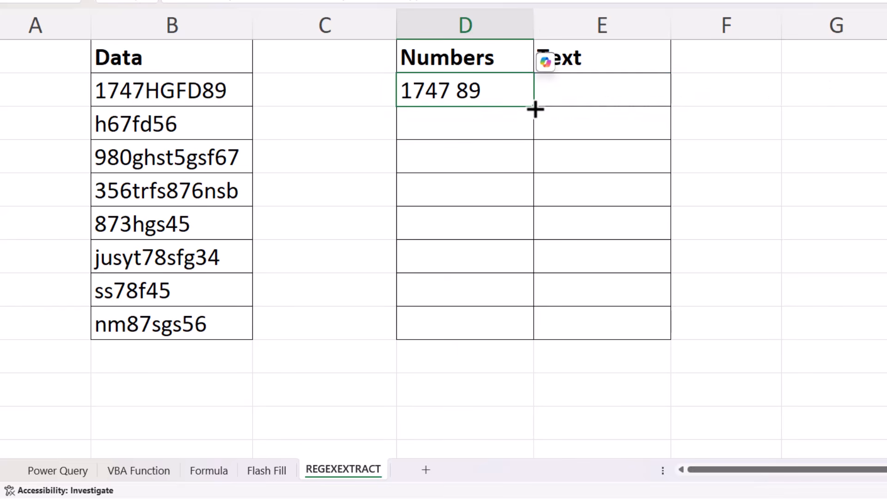
left_click_drag(533, 107, 508, 336)
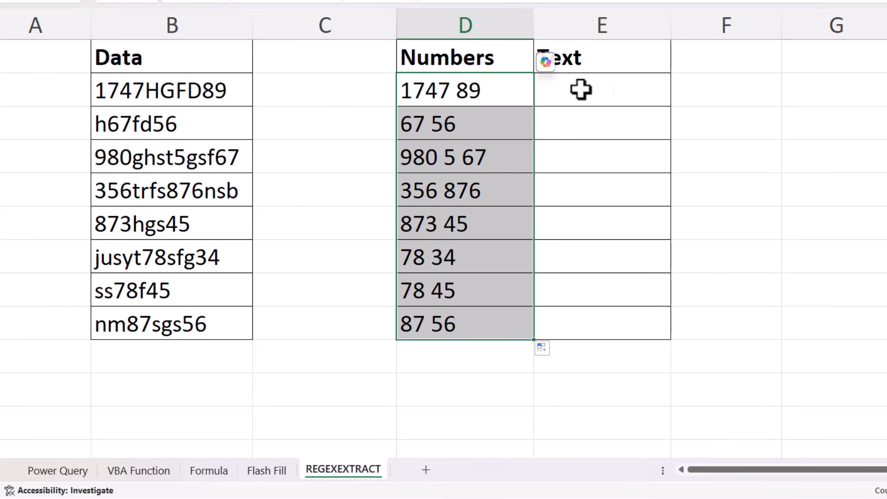
Copy the full formula text from D2 into E2 under Text, keeping the B2 reference.
left_click(478, 89)
left_click_drag(426, 11, 163, 2)
key("ctrl+c")
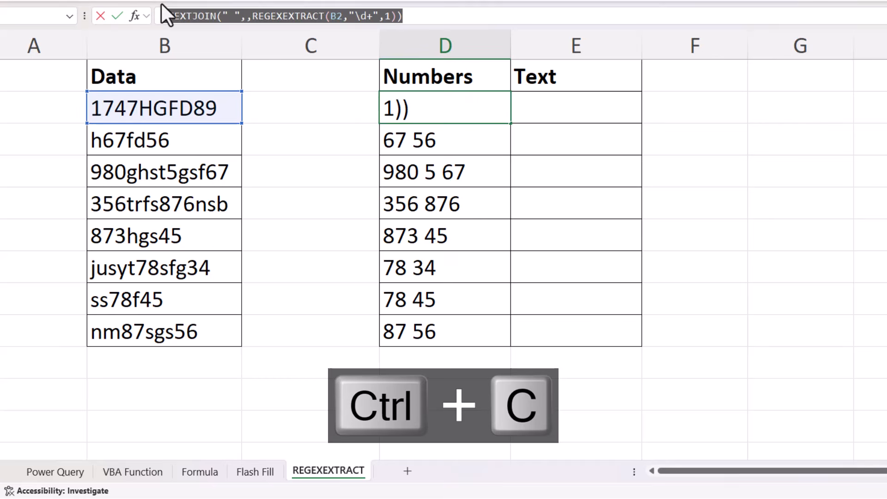
key("Return")
double_click(595, 102)
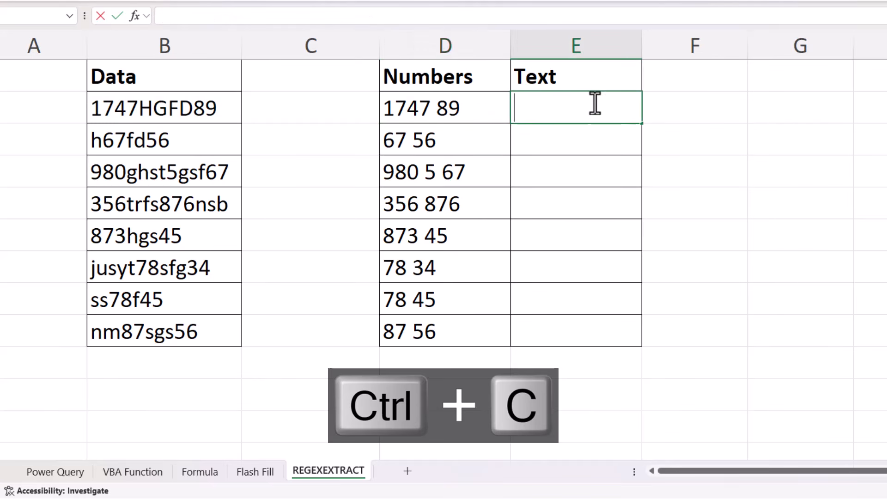
key("ctrl+v")
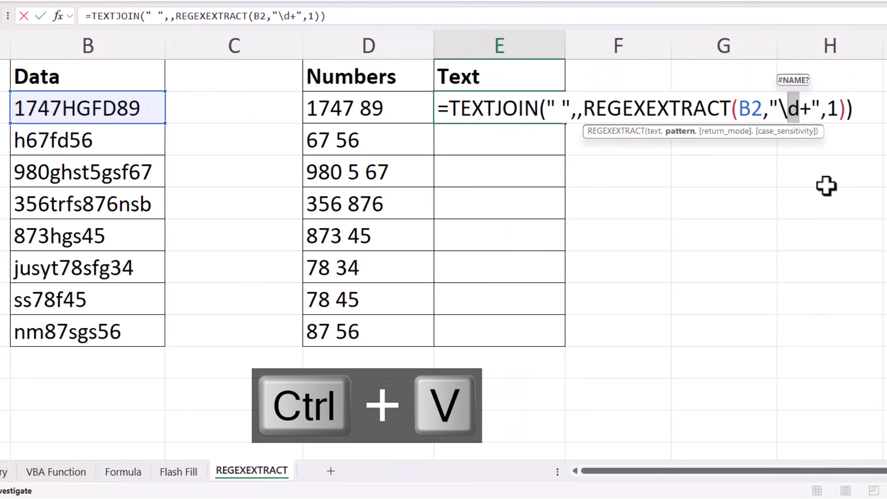
Change the pattern in the E2 formula to "\D+", and fill the formula down to E9.
type("D")
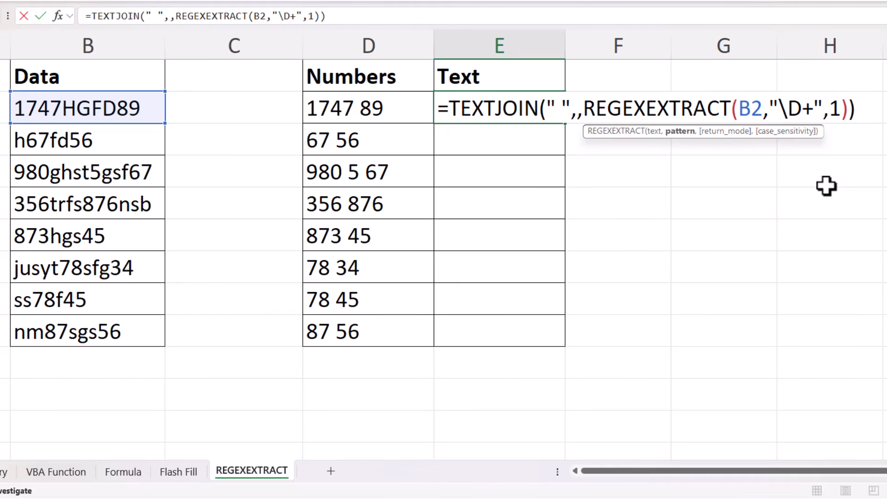
key("Return")
left_click(536, 111)
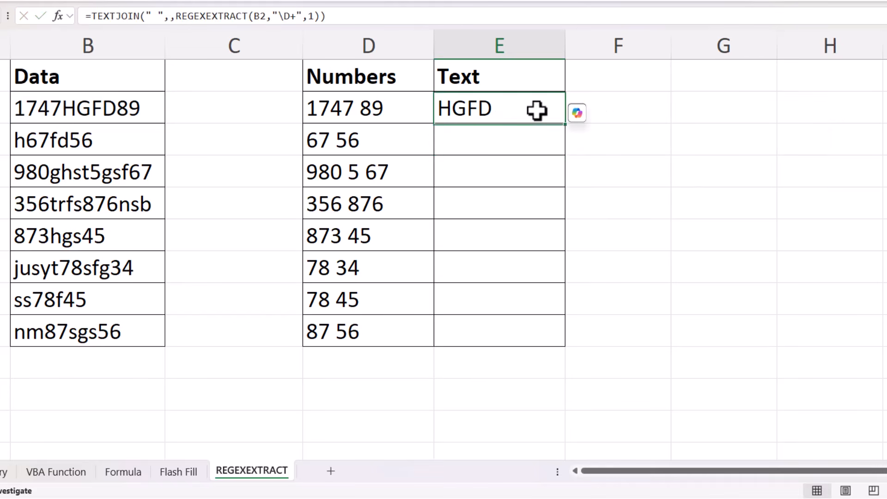
double_click(565, 128)
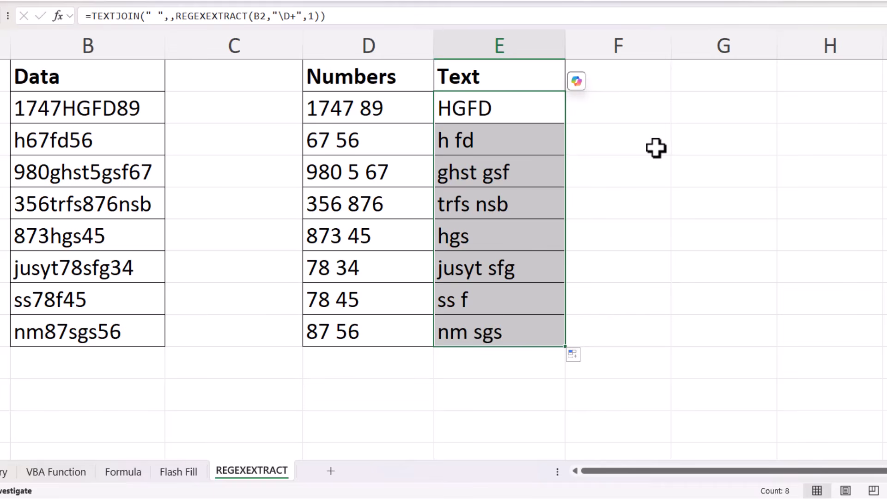